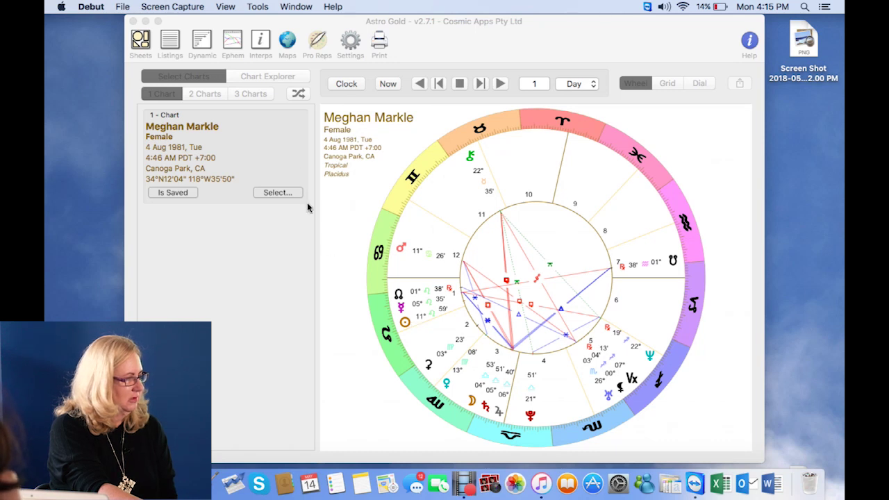
Open the Chart Explorer and examine the position, speed and station details of Mercury and Venus
left_click(270, 80)
left_click(271, 81)
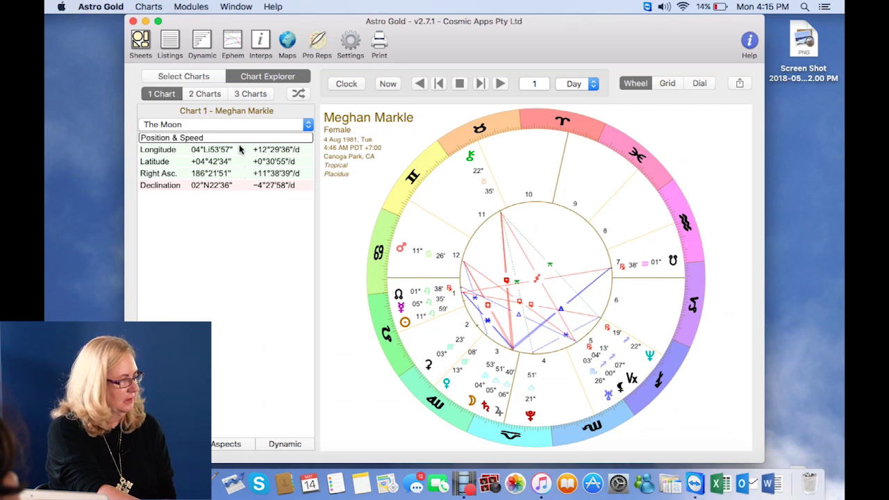
left_click(304, 125)
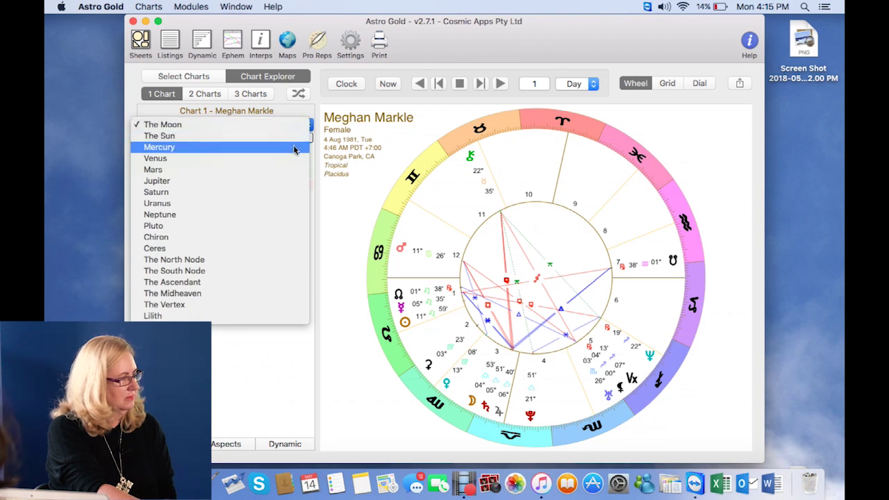
left_click(293, 150)
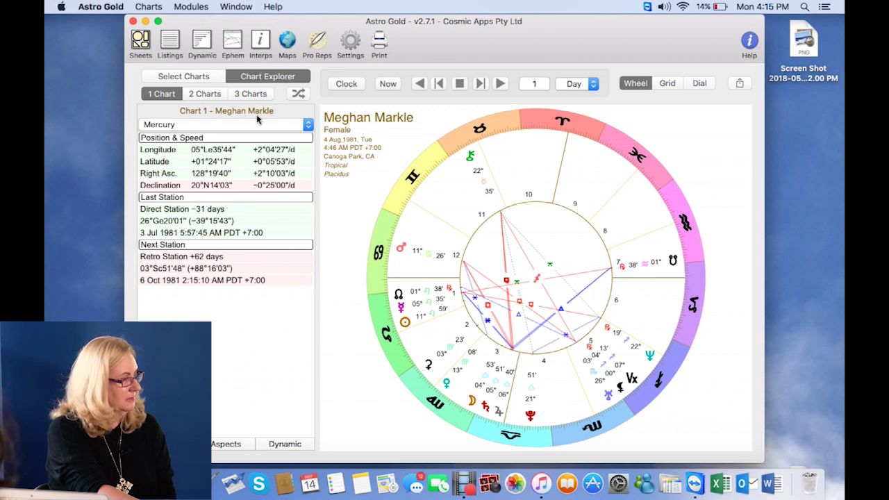
left_click(298, 125)
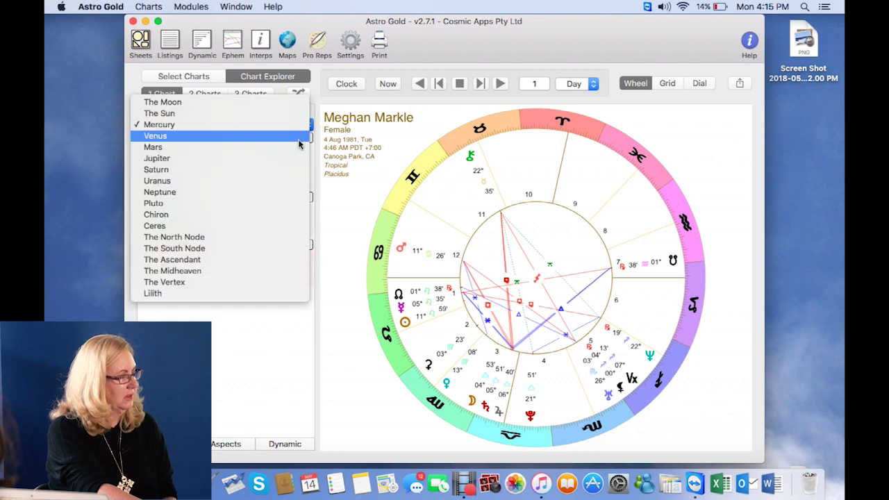
left_click(301, 135)
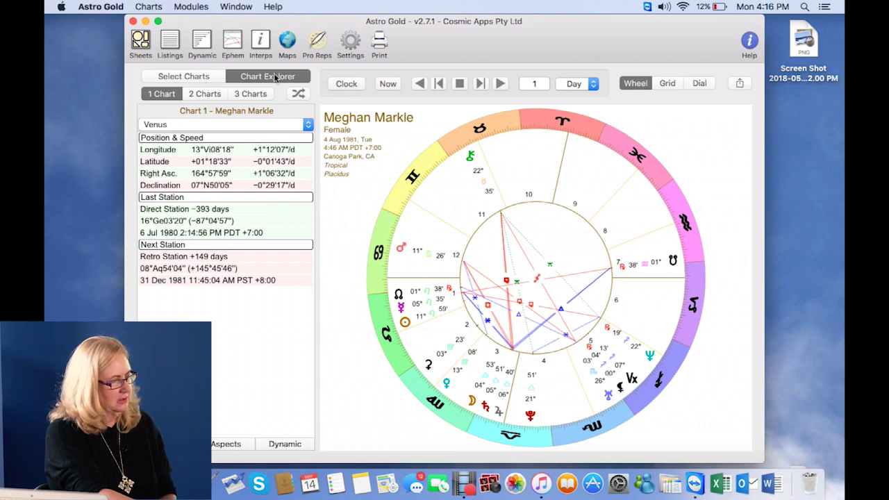
View the chart's aspect grid and dial, aligning the dial pointer with Neptune, Venus, the Midheaven and Pluto, ending on Venus
left_click(667, 84)
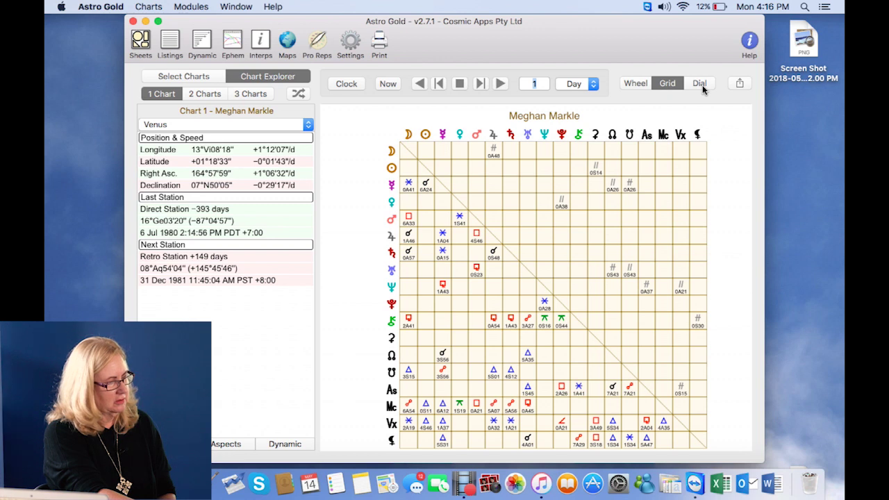
left_click(702, 85)
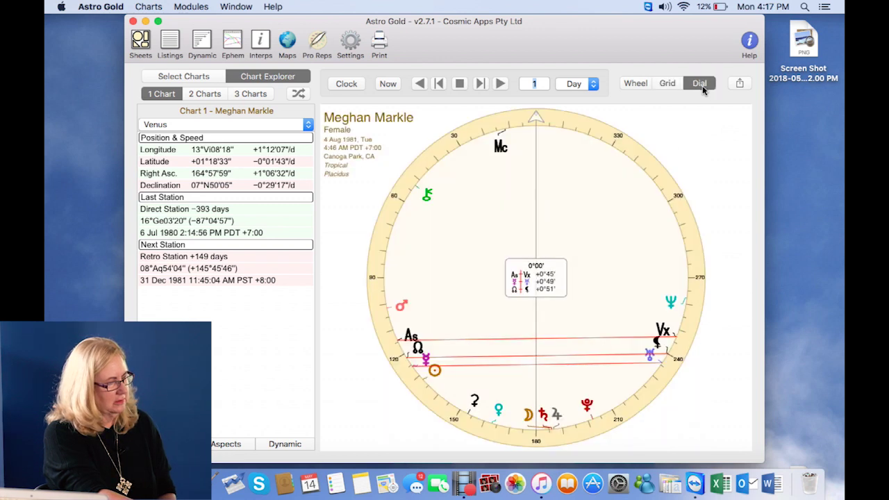
left_click(673, 297)
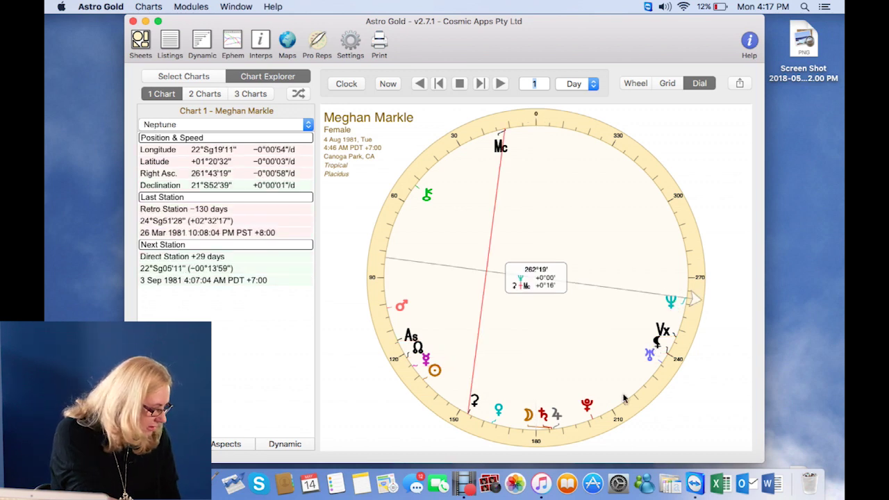
left_click(499, 414)
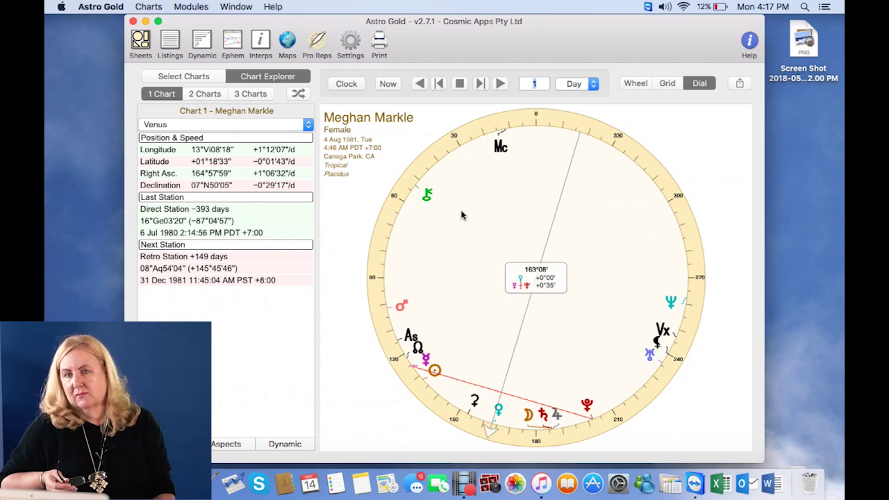
left_click(501, 152)
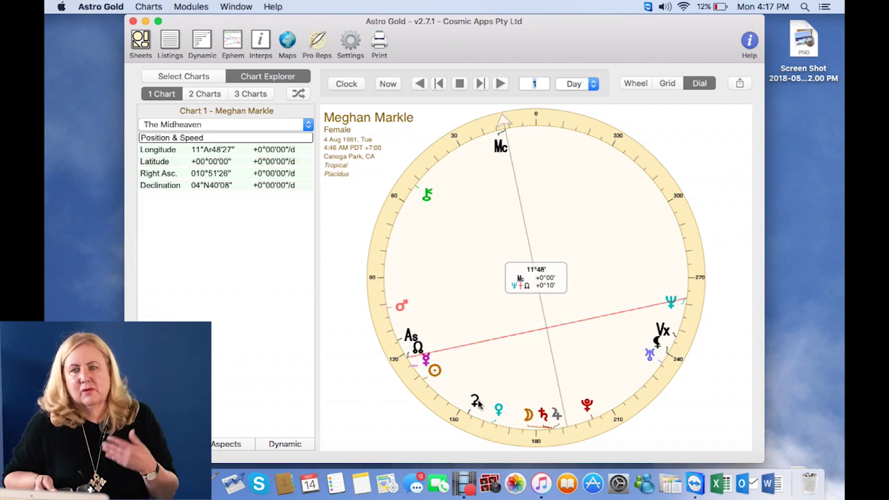
left_click(498, 414)
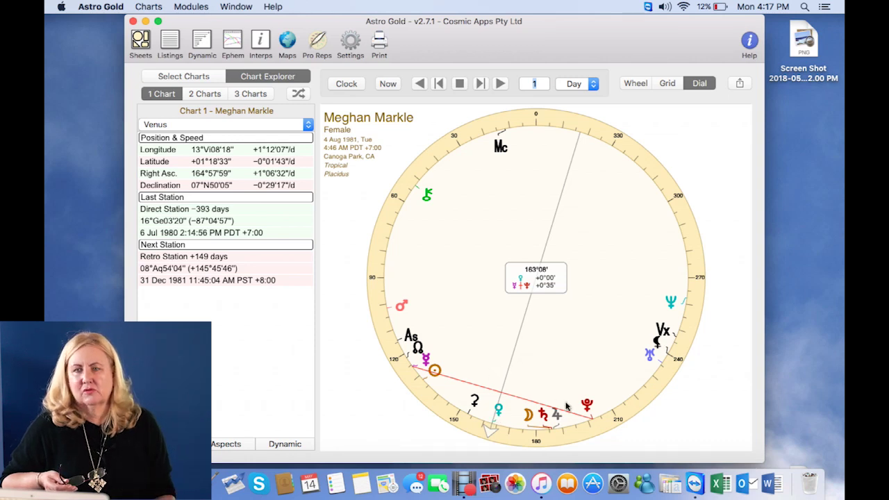
left_click(587, 407)
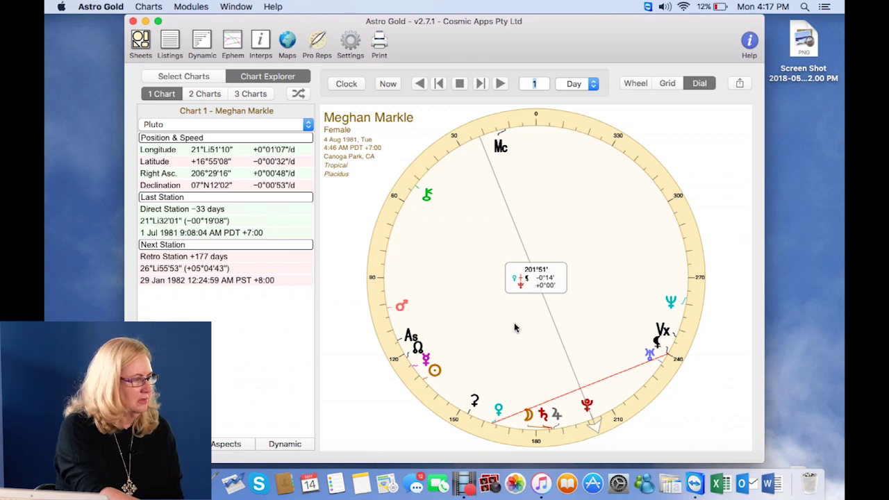
left_click(498, 411)
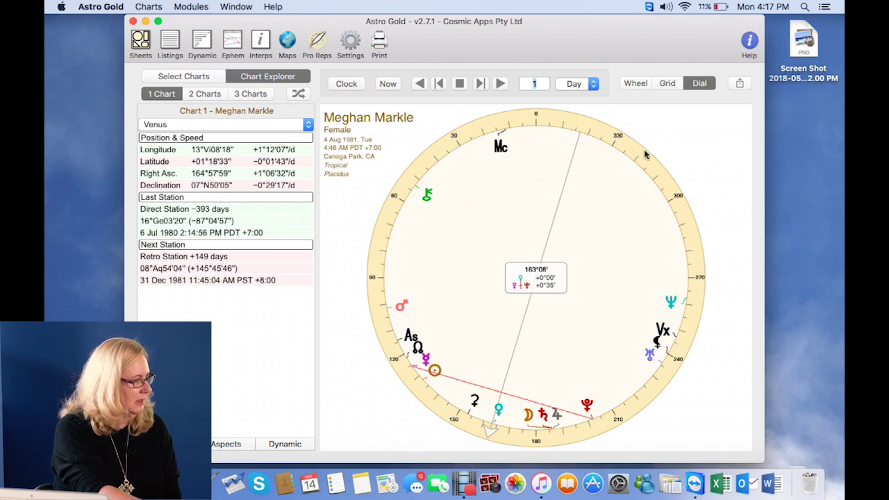
Return the chart display to the wheel and show the single-chart selection view
left_click(635, 84)
left_click(167, 96)
left_click(168, 80)
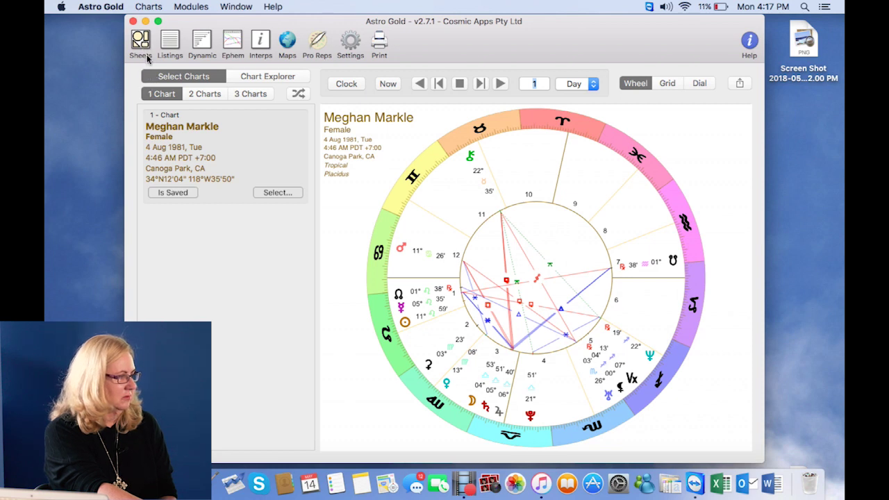
Open the Astro Sheets and review the one-chart sheets from UniWheel and UniGrid through Essential Dignities and Firdaria
left_click(142, 46)
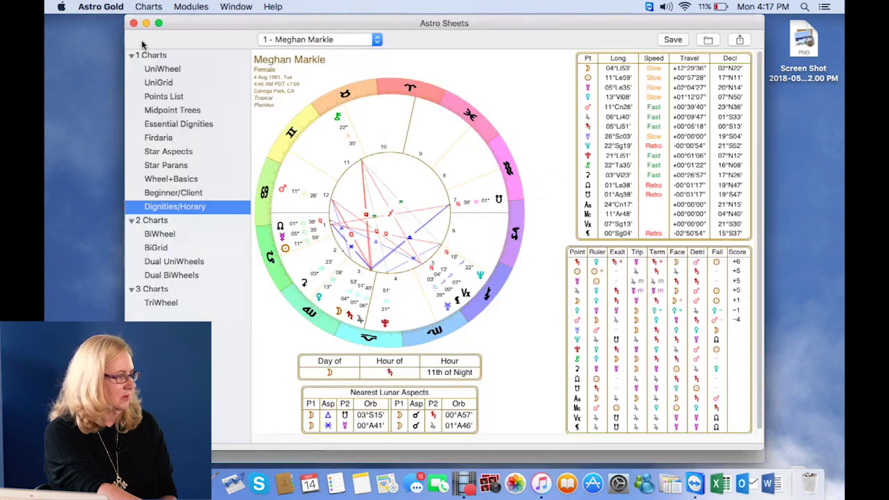
left_click(166, 71)
left_click(169, 83)
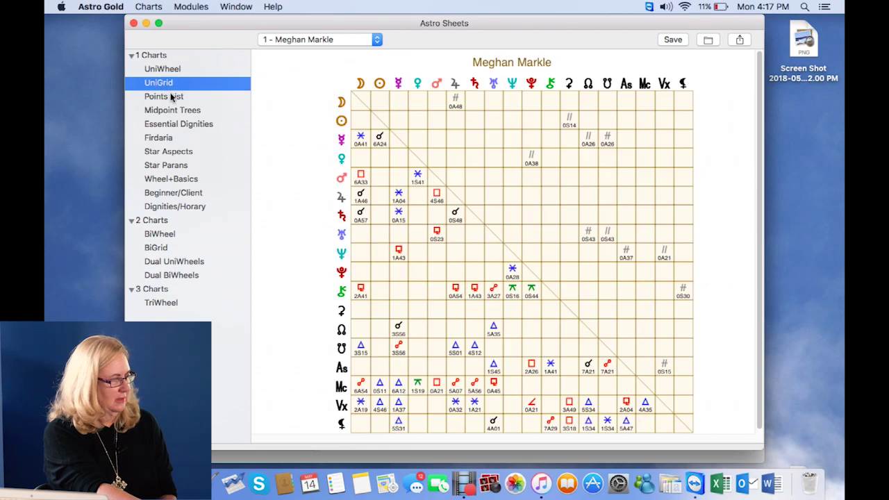
left_click(170, 97)
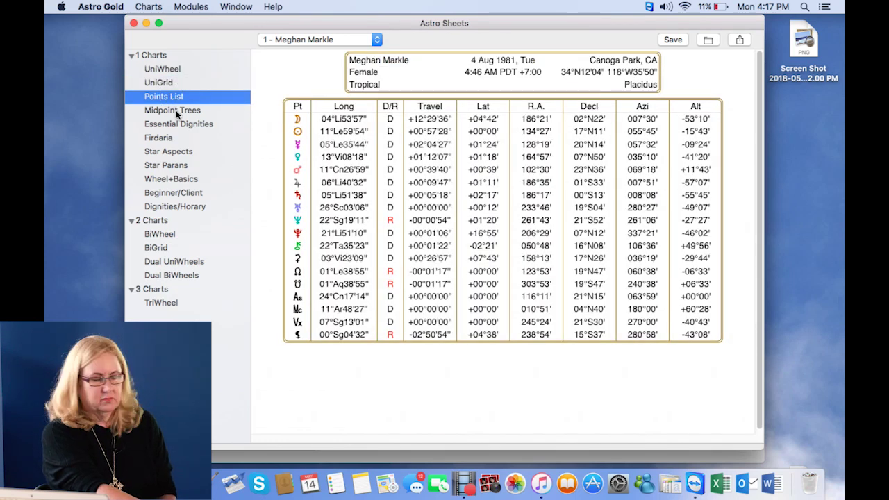
left_click(176, 110)
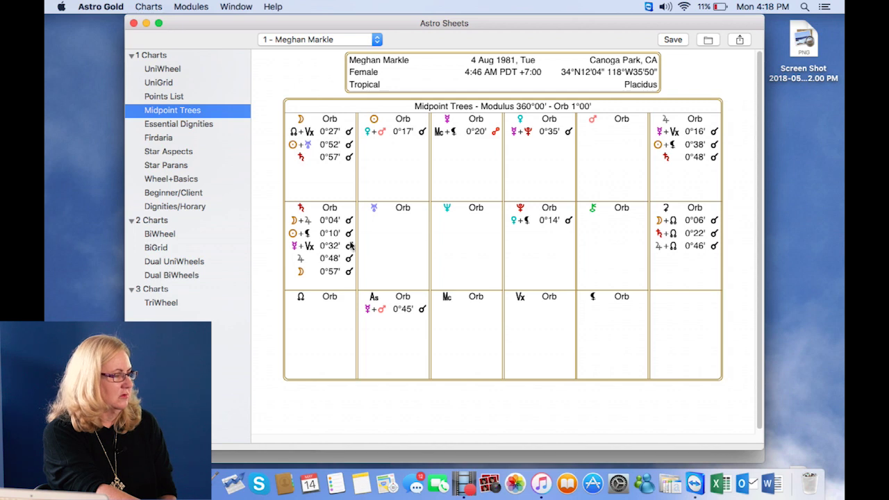
left_click(207, 125)
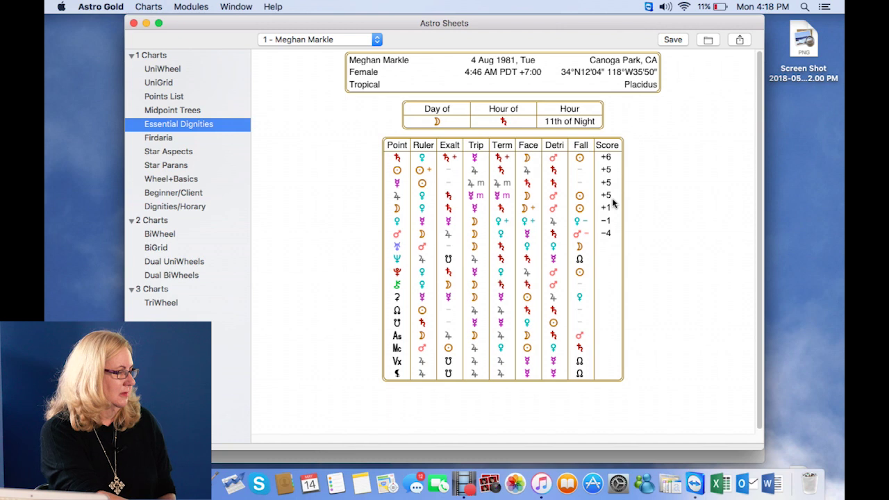
left_click(170, 140)
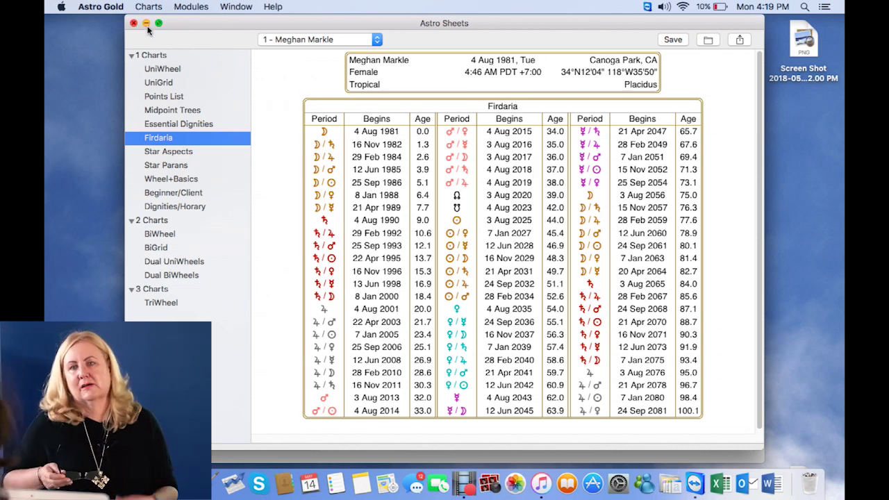
Review the UniWheel, Essential Dignities, Firdaria and Star Aspects sheets, and minimize the sheets window
left_click(162, 70)
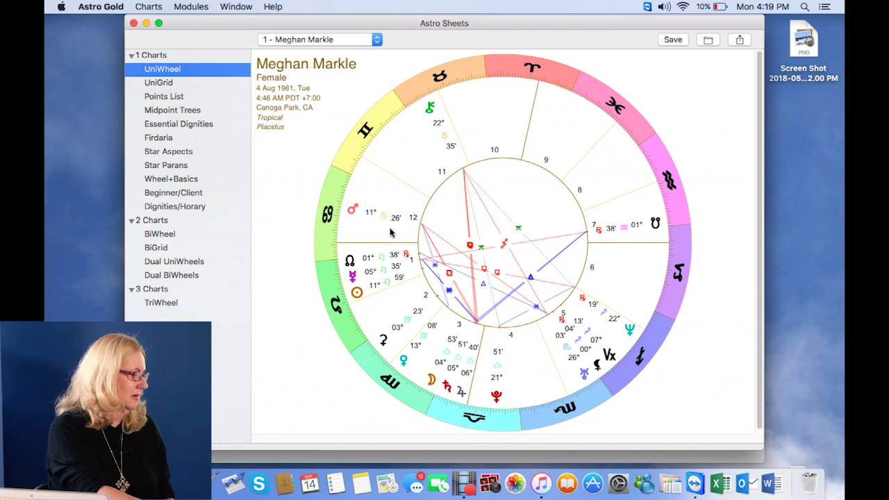
left_click(188, 125)
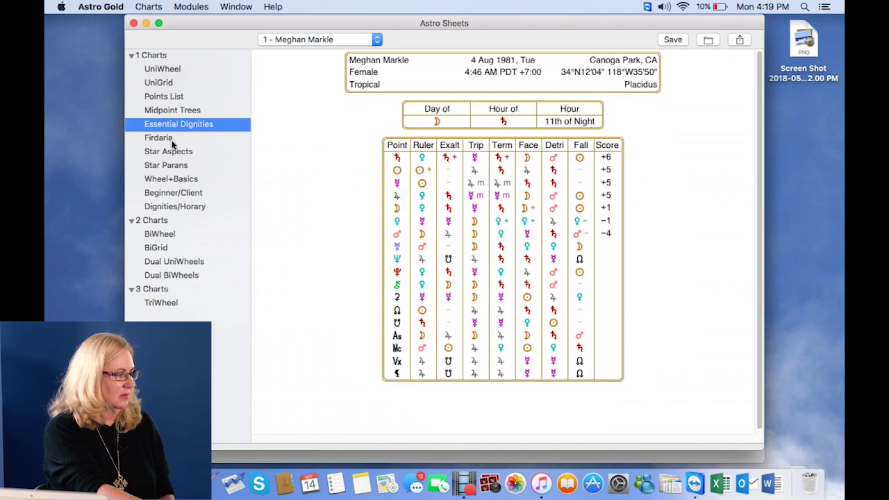
left_click(170, 140)
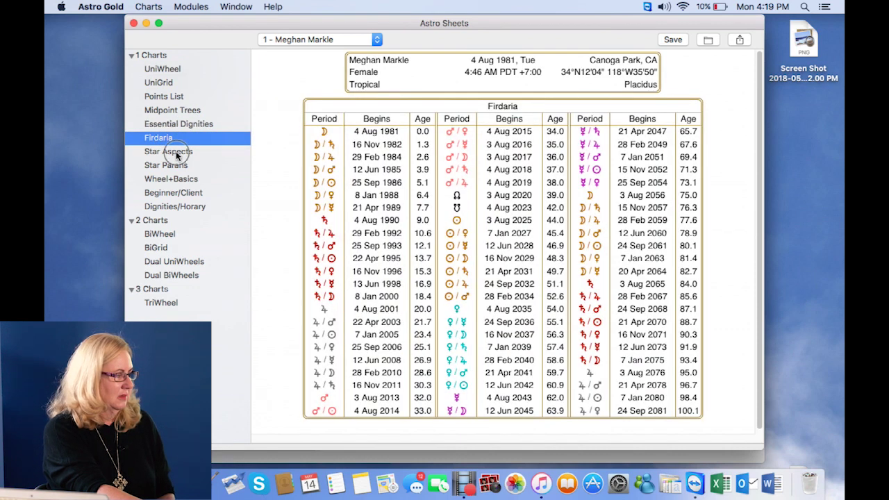
left_click(185, 152)
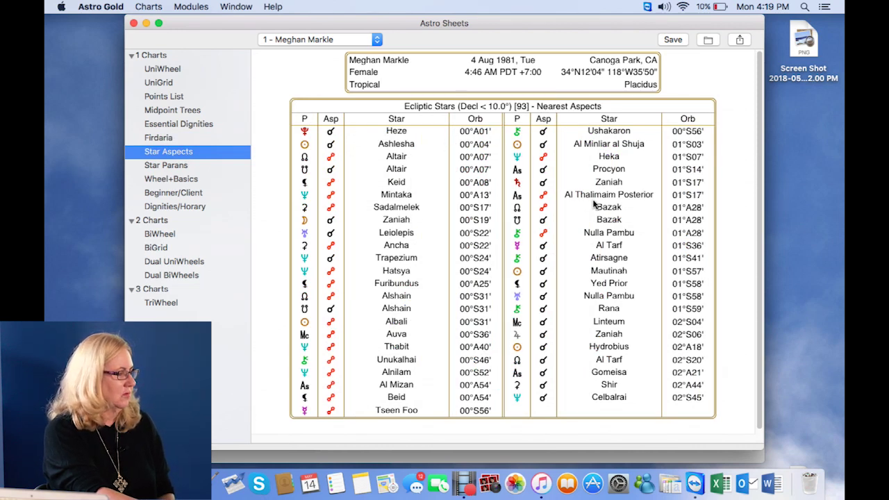
left_click(147, 24)
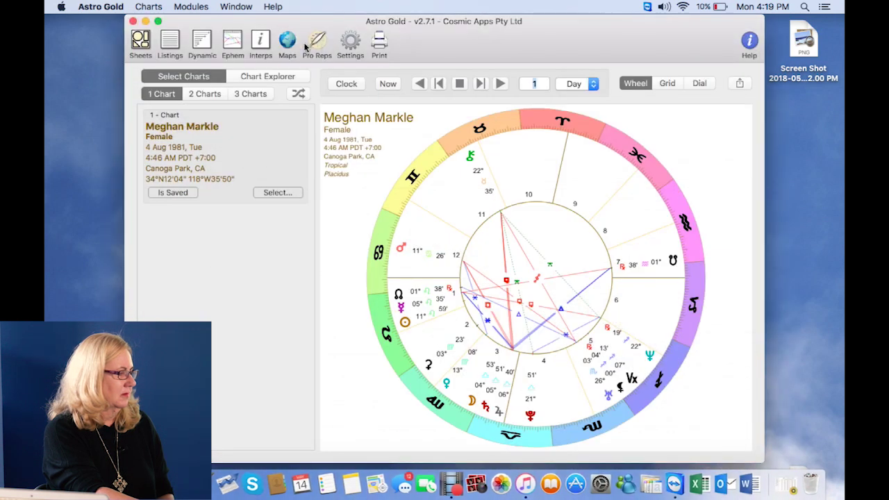
Open the preferences, examine the Fixed Star Options for aspect and paran listings, and close them
left_click(349, 43)
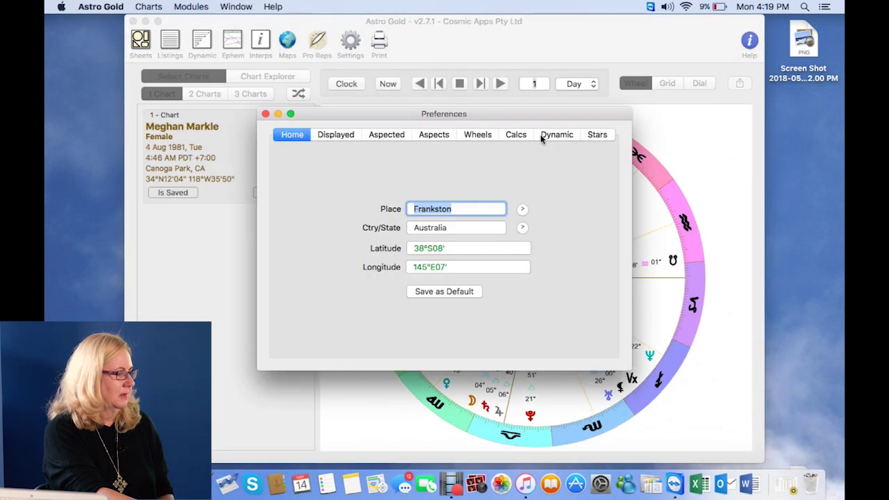
left_click(595, 136)
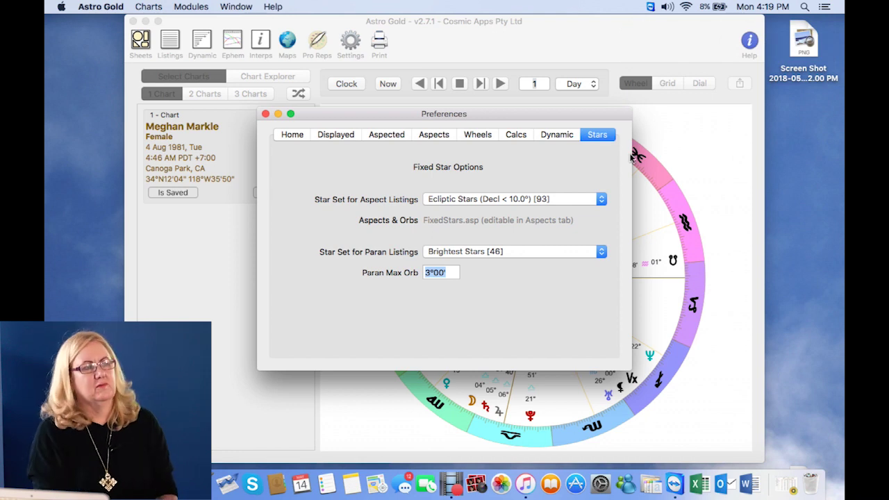
left_click(264, 113)
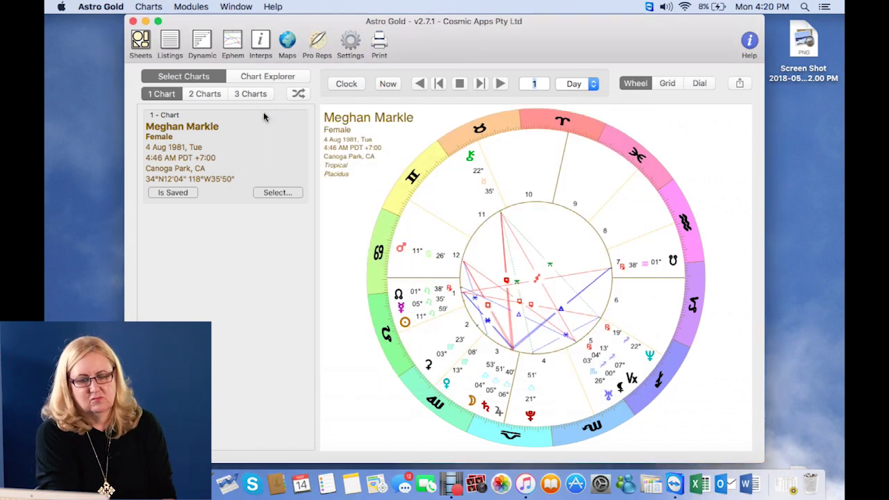
Reopen the Astro Sheets and compare the Star Parans and Star Aspects listings
left_click(141, 41)
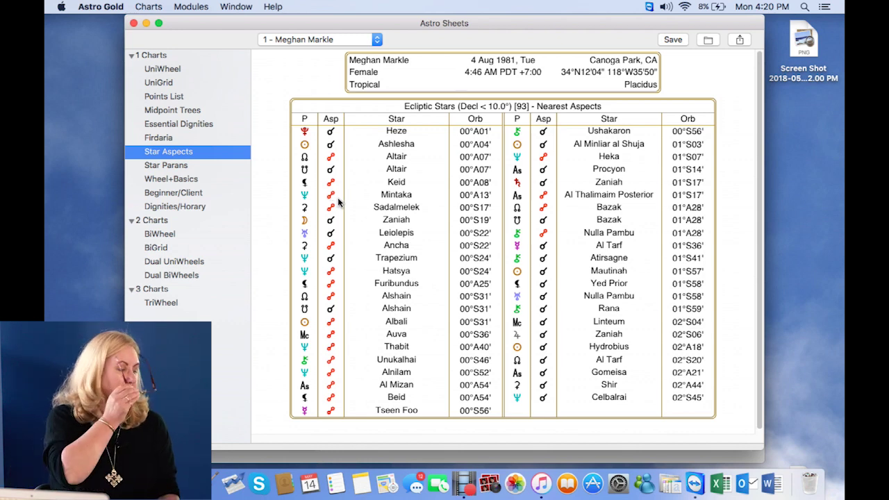
left_click(185, 171)
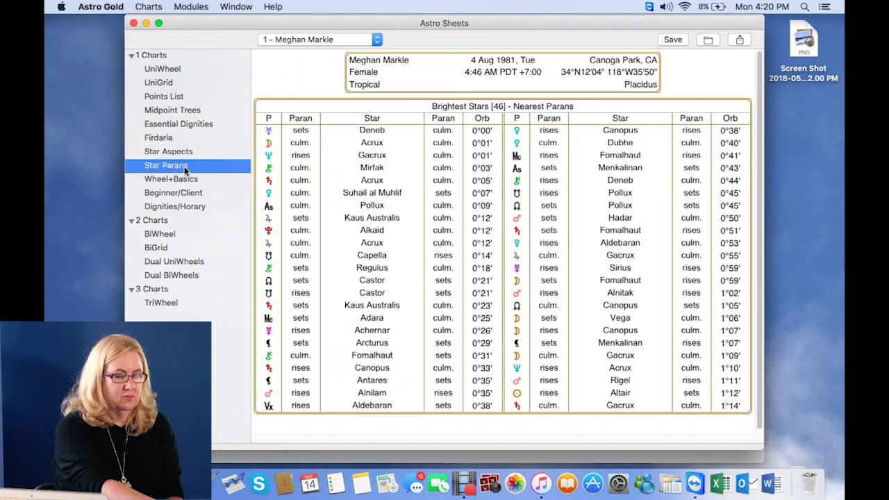
left_click(184, 152)
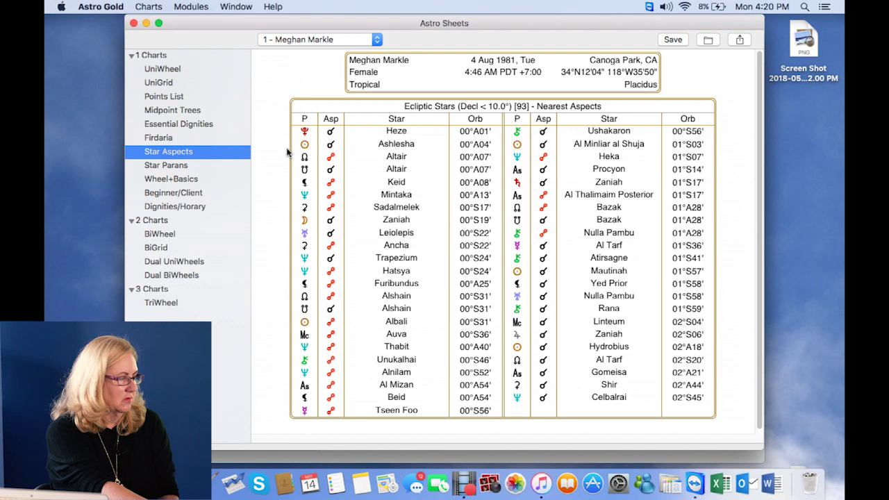
left_click(177, 167)
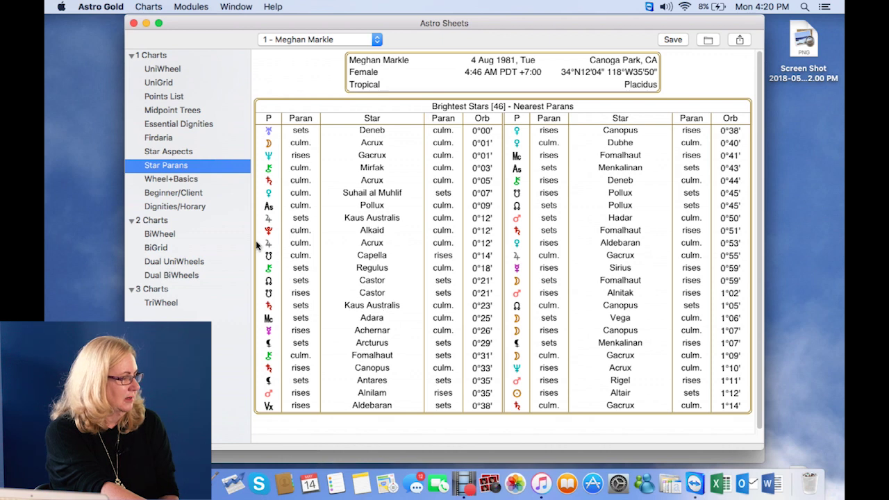
Compare the Wheel+Basics and Beginner/Client sheets, ending on Wheel+Basics
left_click(182, 182)
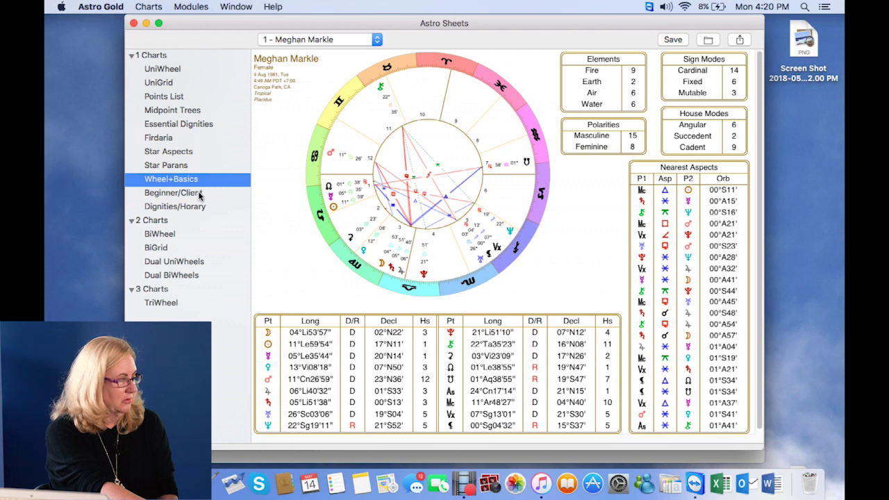
left_click(174, 193)
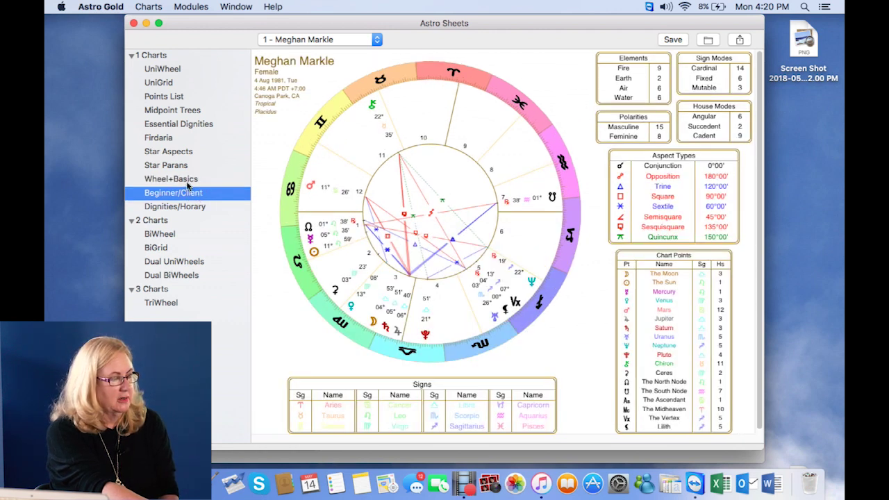
left_click(182, 179)
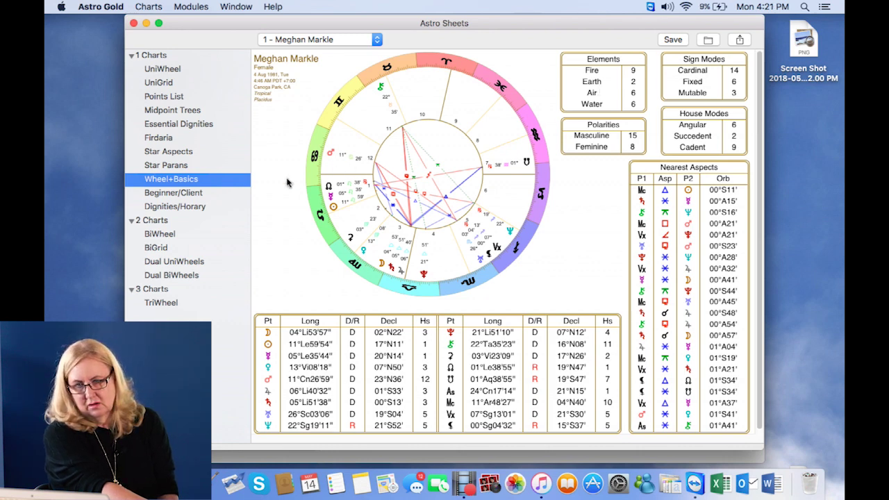
Compare the Beginner/Client and Wheel+Basics sheets, view the Dignities/Horary sheet, and minimize the sheets window
left_click(195, 195)
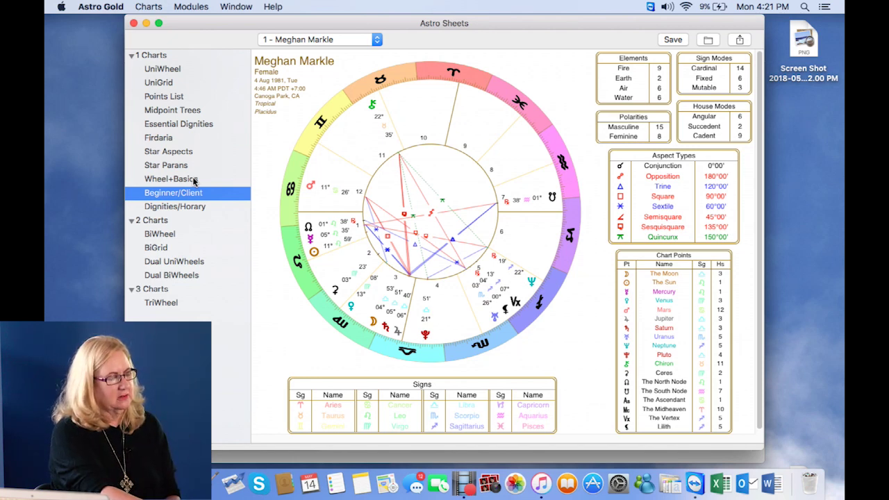
left_click(195, 179)
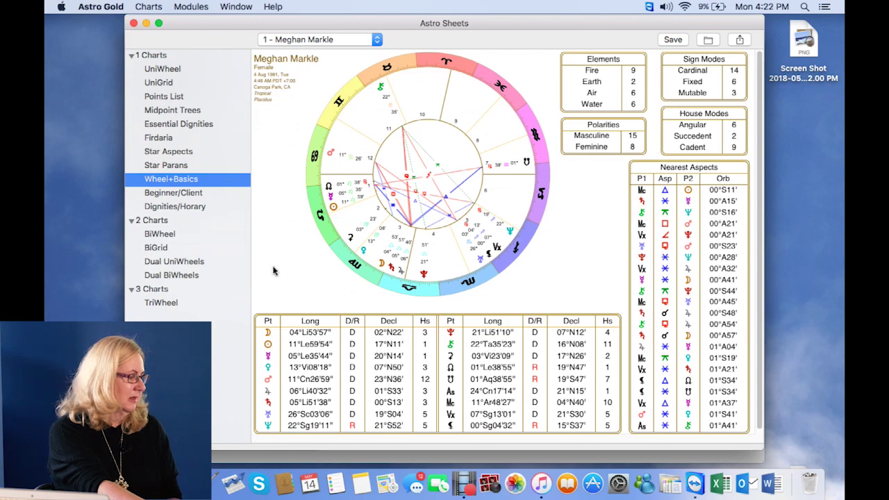
left_click(182, 194)
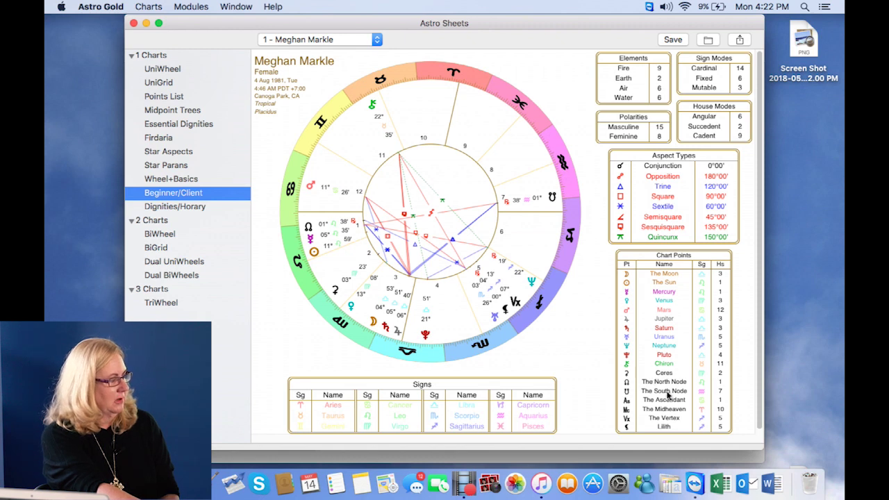
left_click(199, 209)
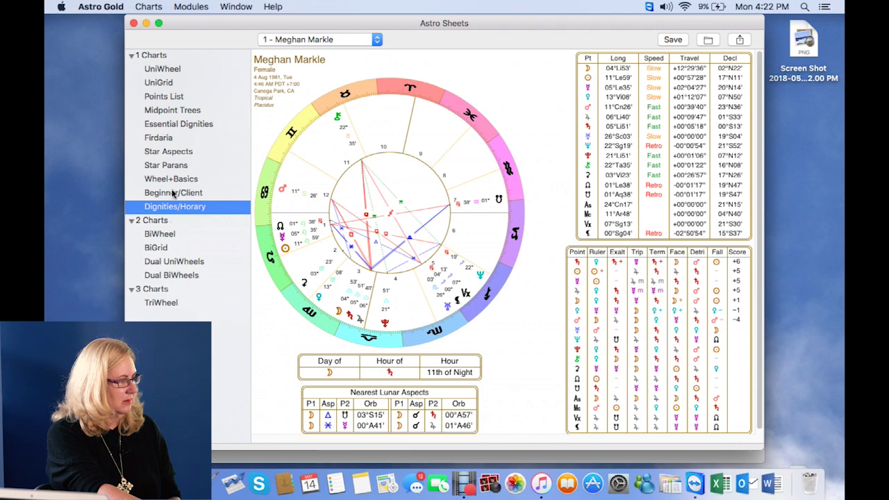
left_click(147, 24)
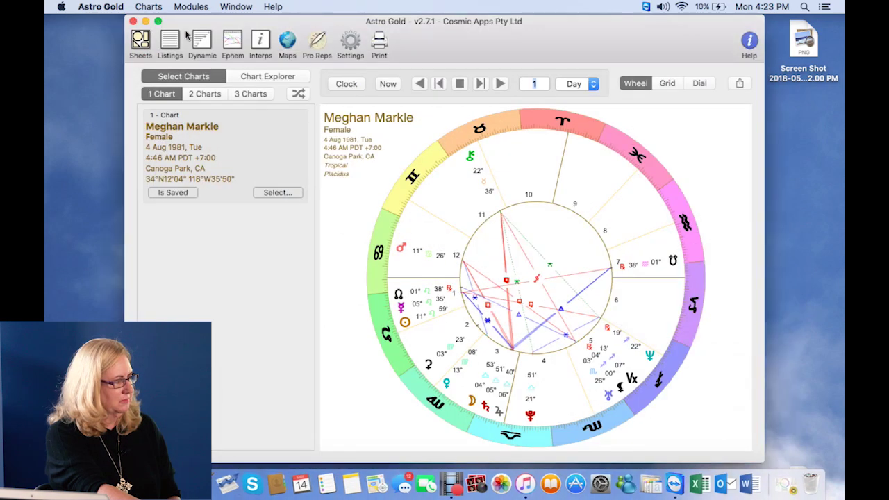
Open the natal interpretations for the current chart, move their window higher over the main window, and make it taller
left_click(260, 46)
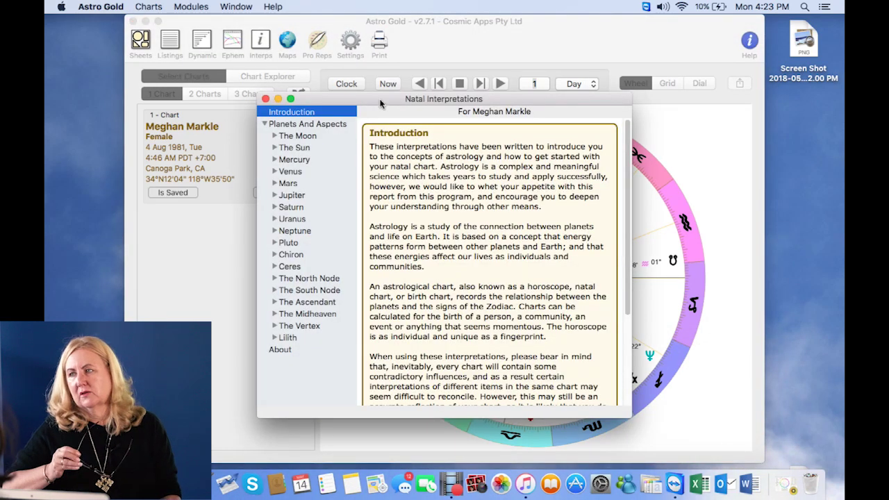
left_click_drag(384, 94, 384, 30)
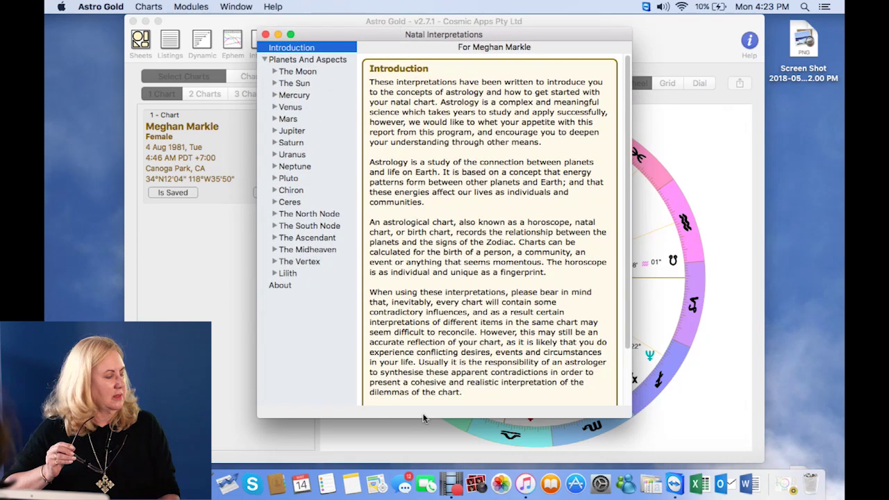
left_click_drag(423, 418, 432, 442)
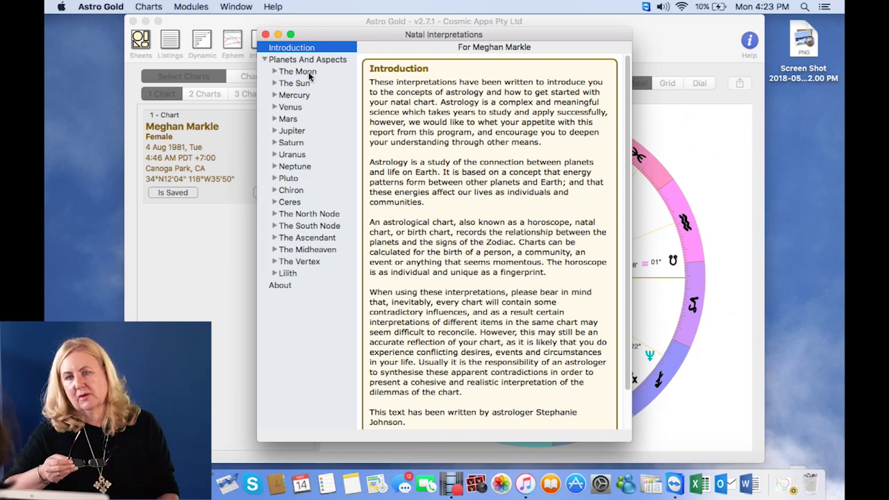
left_click_drag(341, 33, 440, 32)
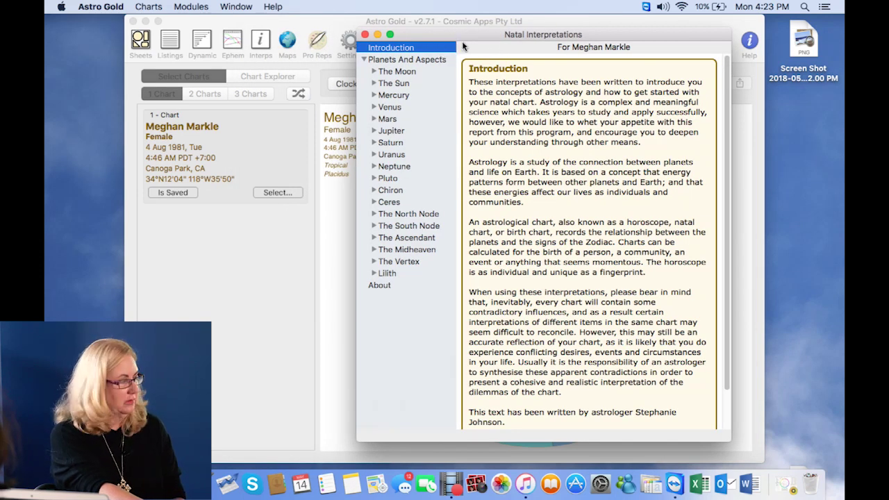
left_click_drag(475, 36, 382, 31)
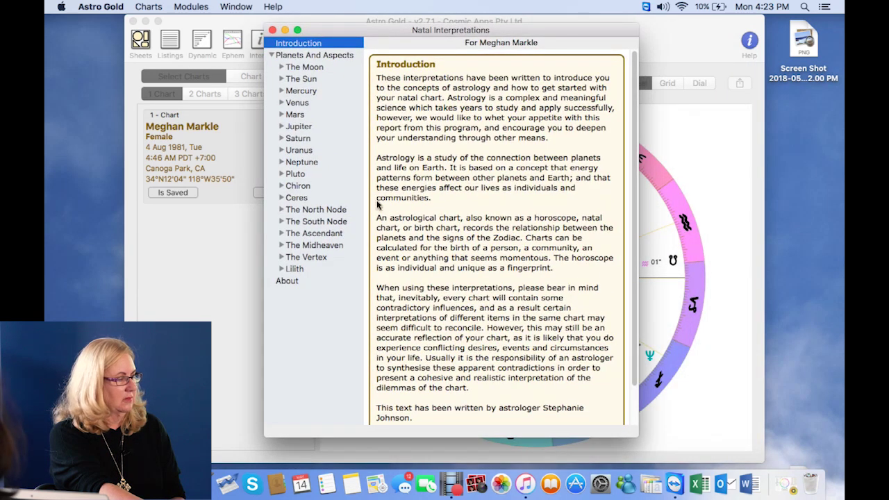
Read the natal interpretations of the Moon and the Sun down to their aspects sections, and display the North Node interpretation
left_click(317, 68)
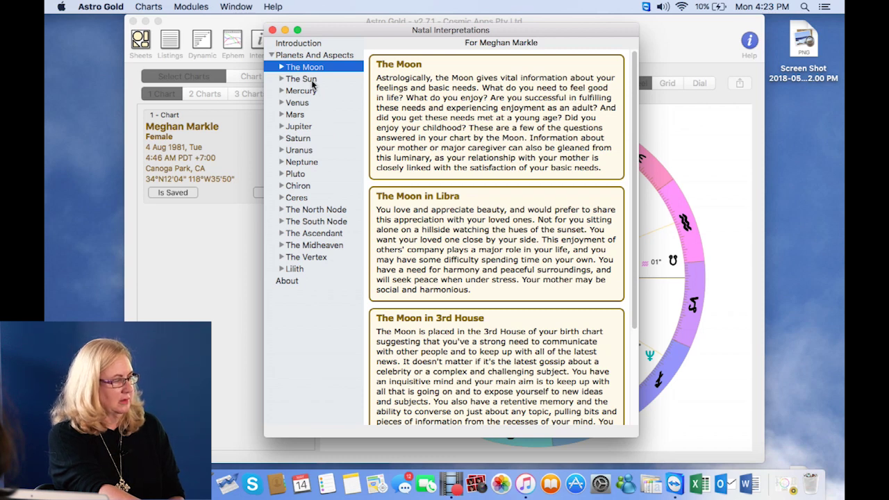
left_click(312, 80)
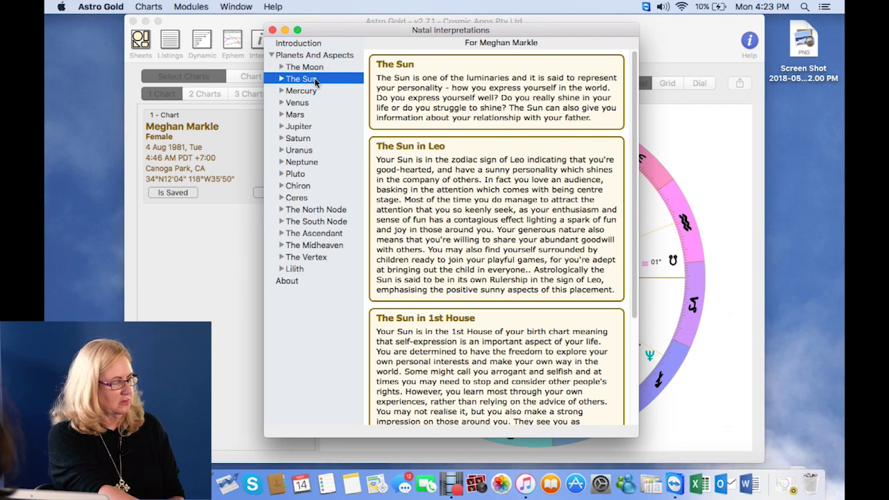
left_click(312, 68)
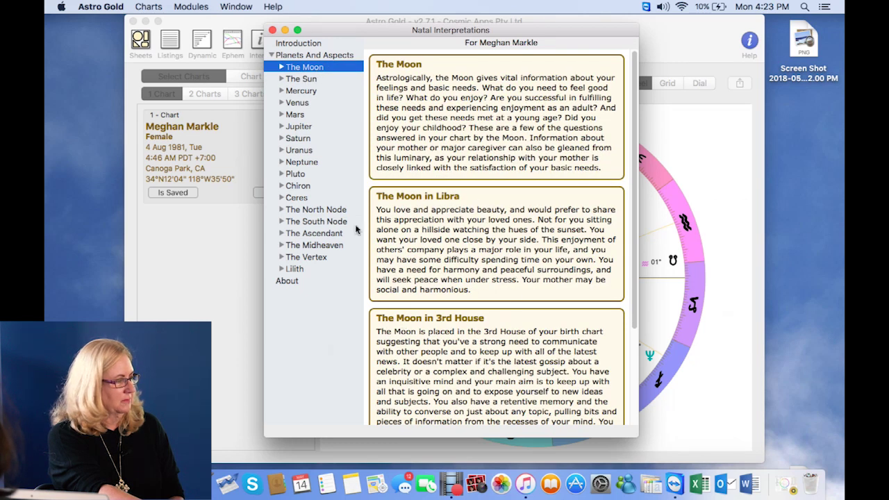
scroll(625, 397, "down", 5)
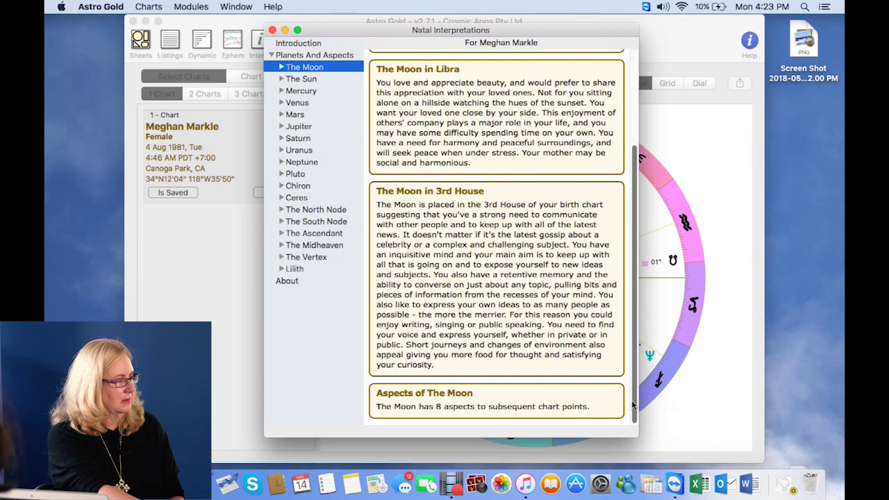
left_click(310, 81)
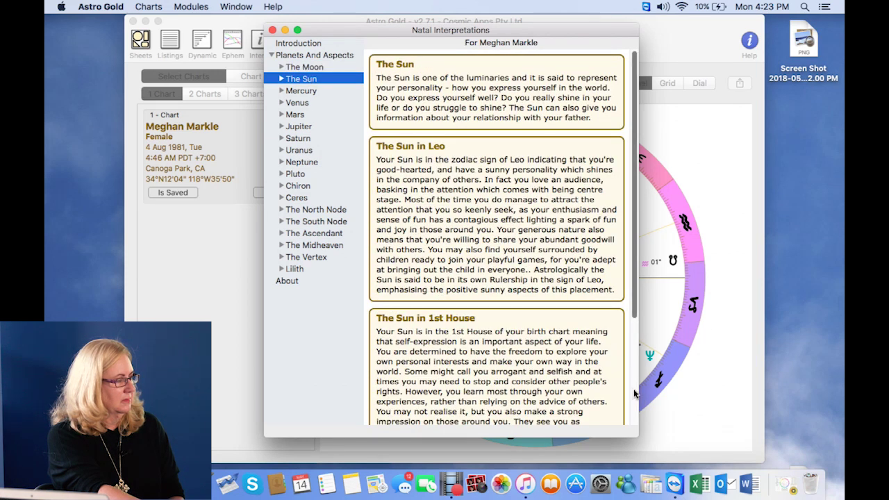
scroll(630, 393, "down", 5)
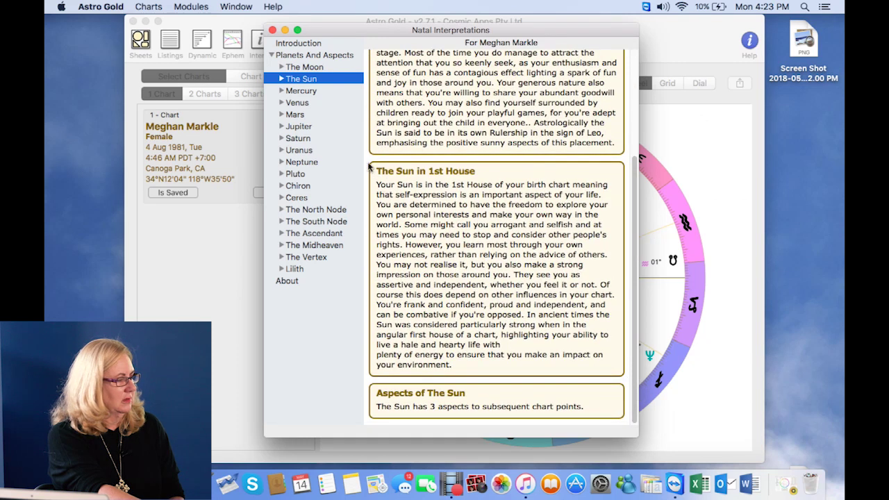
left_click(323, 212)
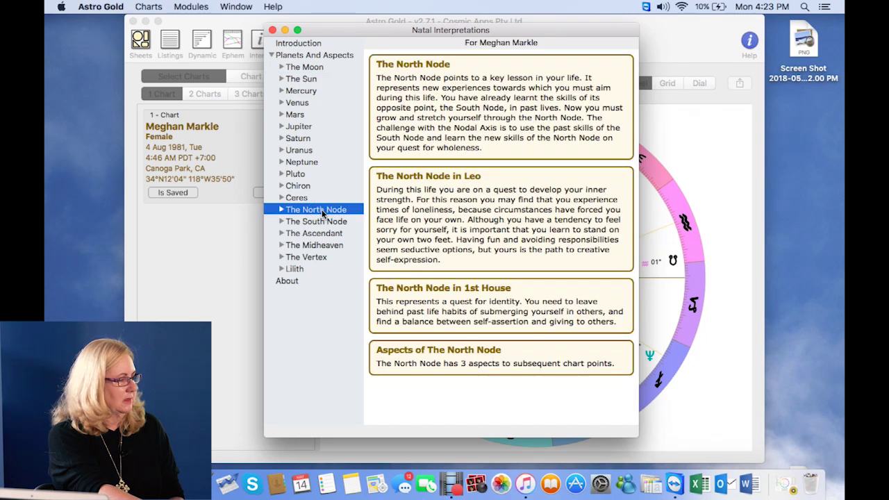